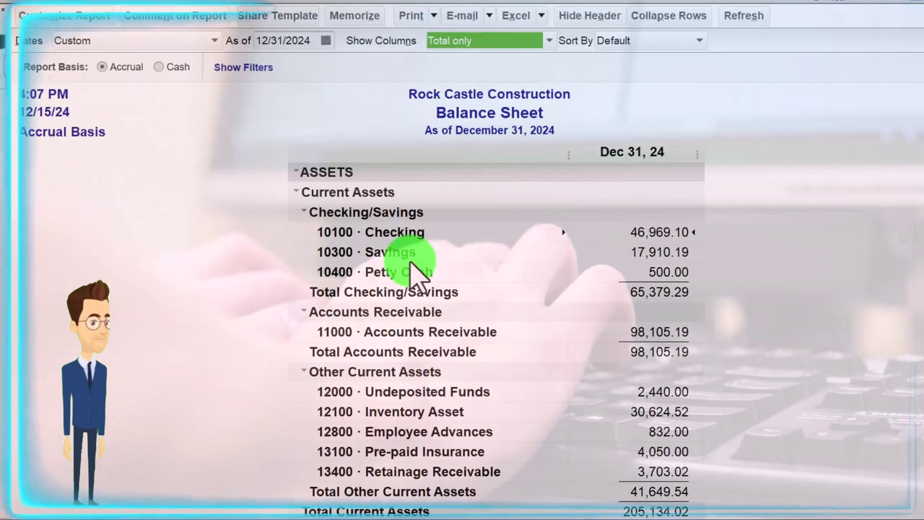
# Step: Open the Payroll Summary report from the Employees & Payroll reports
pyautogui.scroll(-9, 457, 289)
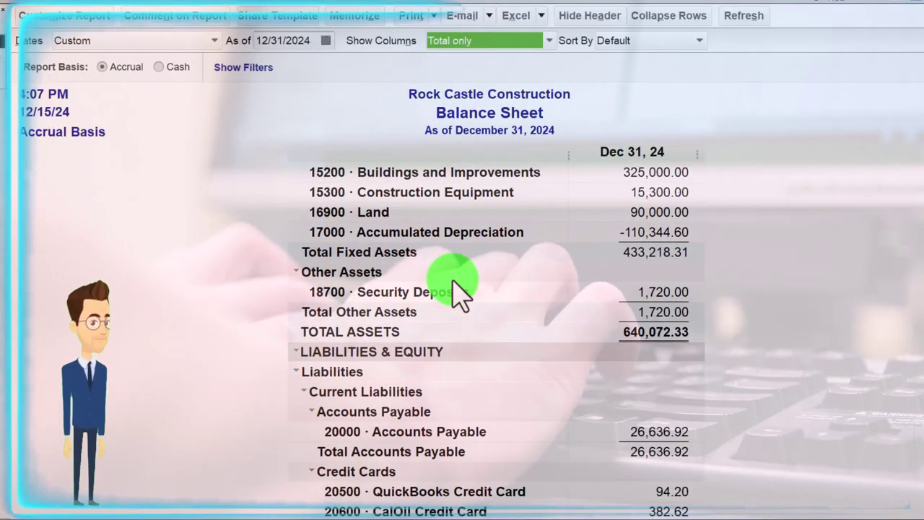
pyautogui.scroll(-3, 459, 289)
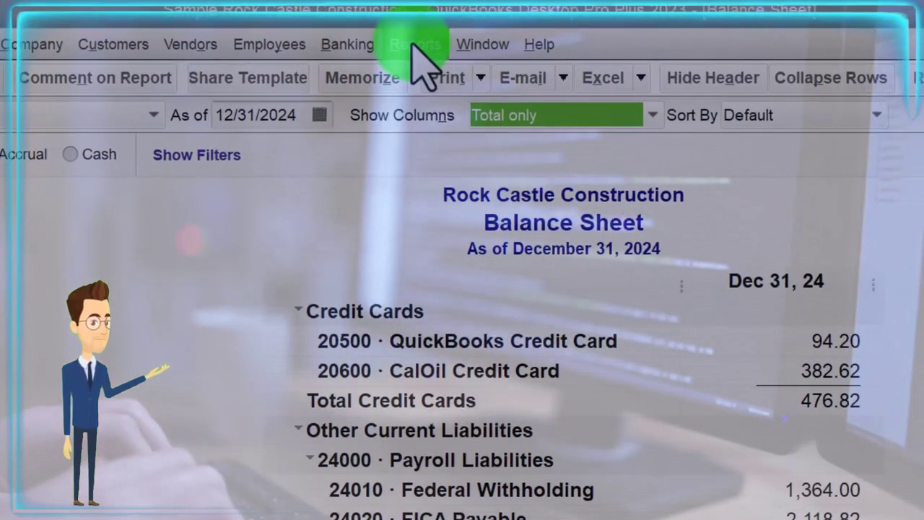
pyautogui.click(415, 43)
pyautogui.press('Down')
pyautogui.press('Down')
pyautogui.press('Down')
pyautogui.press('Down')
pyautogui.press('Down')
pyautogui.press('Down')
pyautogui.press('Down')
pyautogui.press('Down')
pyautogui.press('Down')
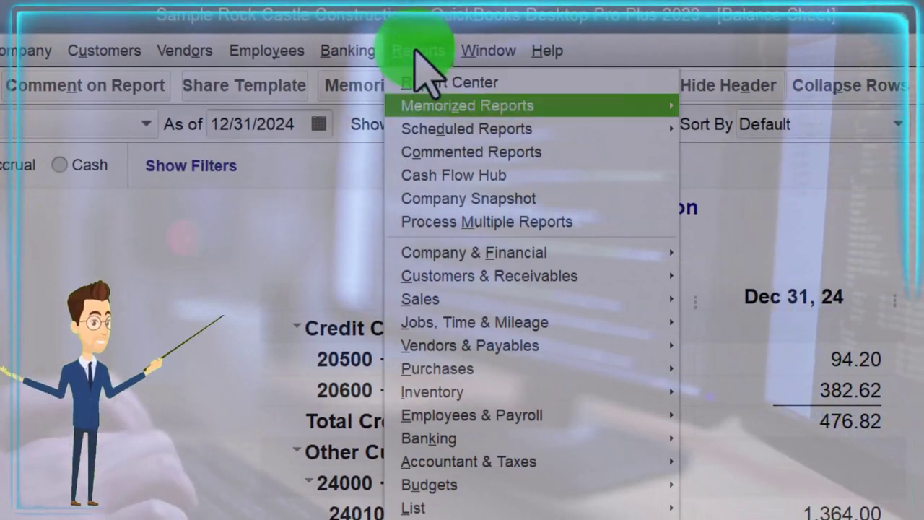
pyautogui.moveTo(628, 415)
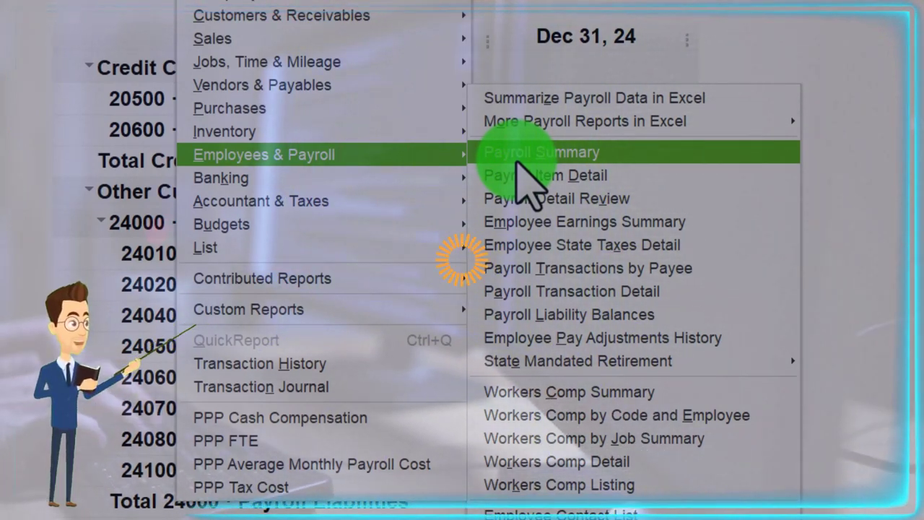
pyautogui.click(533, 153)
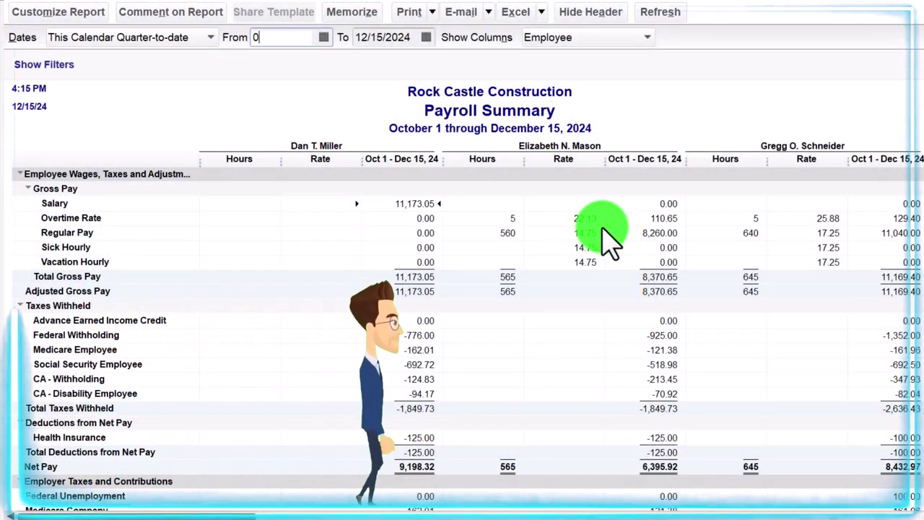
# Step: Set the Payroll Summary date range from 01/01/2024 to 12/31/2024 and review the taxes withheld and employer contributions
pyautogui.write('01012')
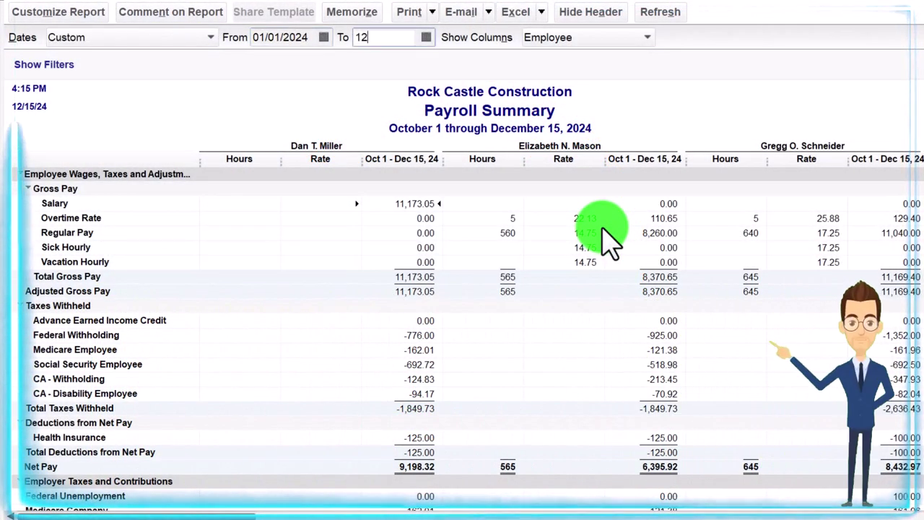
pyautogui.write('12312024')
pyautogui.press('Tab')
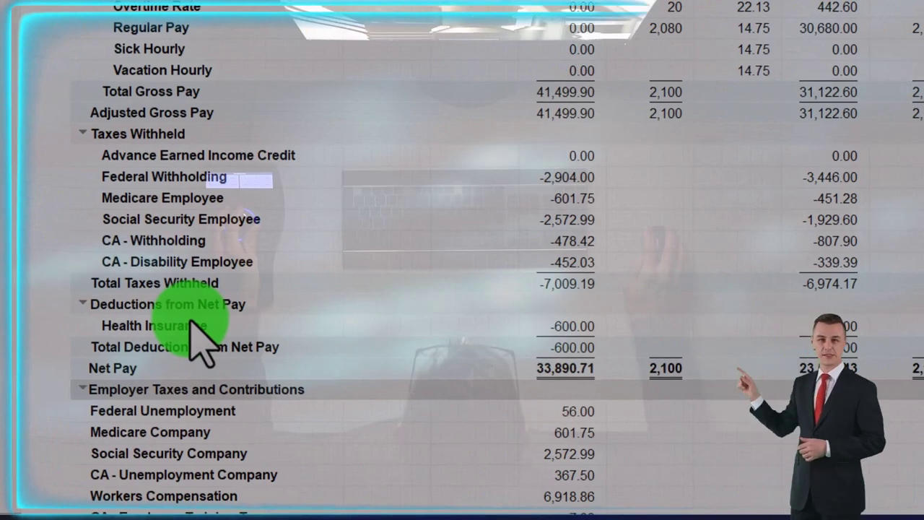
pyautogui.scroll(-1, 202, 346)
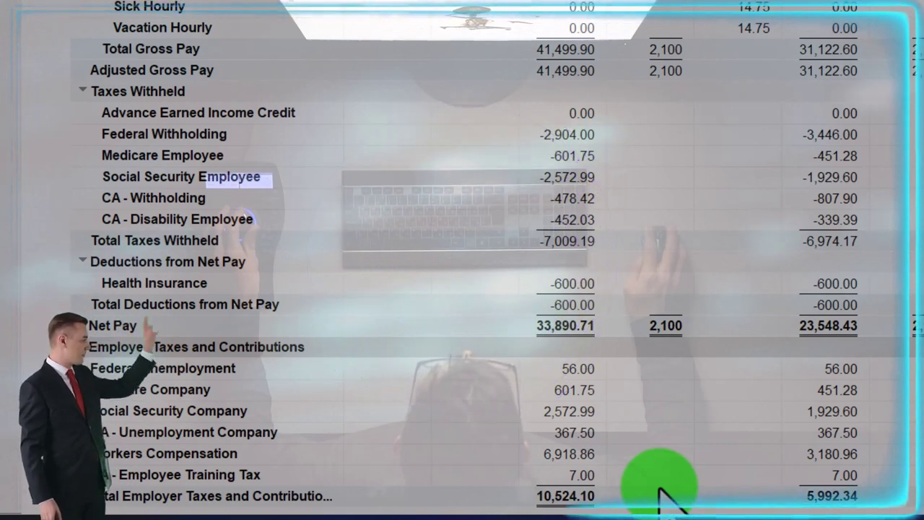
pyautogui.scroll(3, 663, 499)
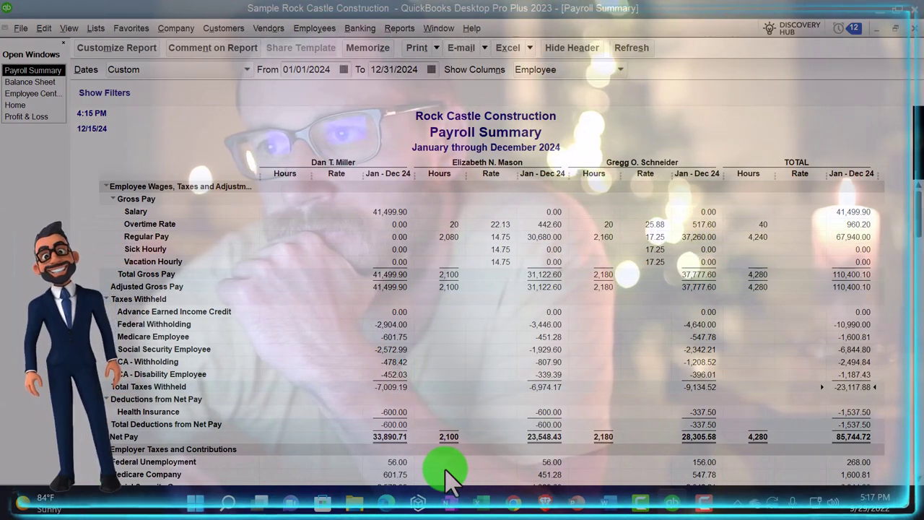
# Step: Switch to f941.pdf in Chrome and examine the quarter selection and the start of Part 1
pyautogui.moveTo(516, 506)
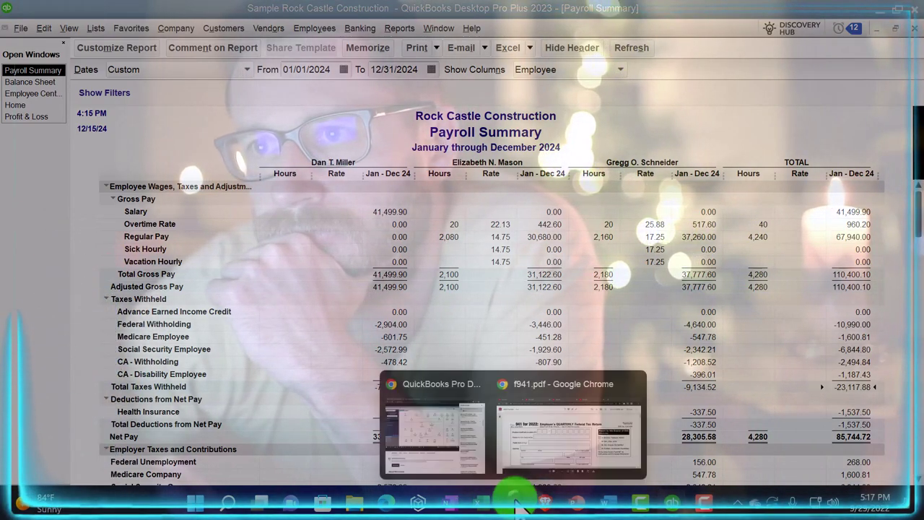
pyautogui.click(521, 426)
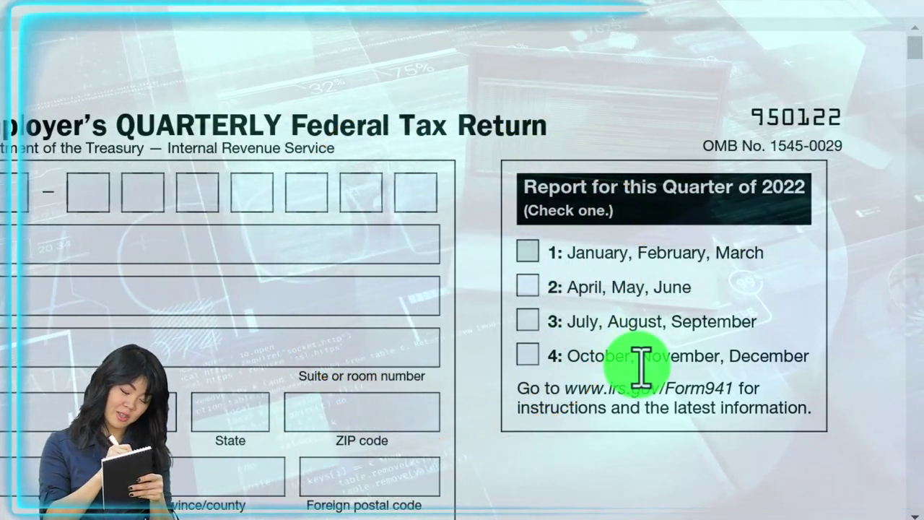
pyautogui.scroll(-3, 641, 365)
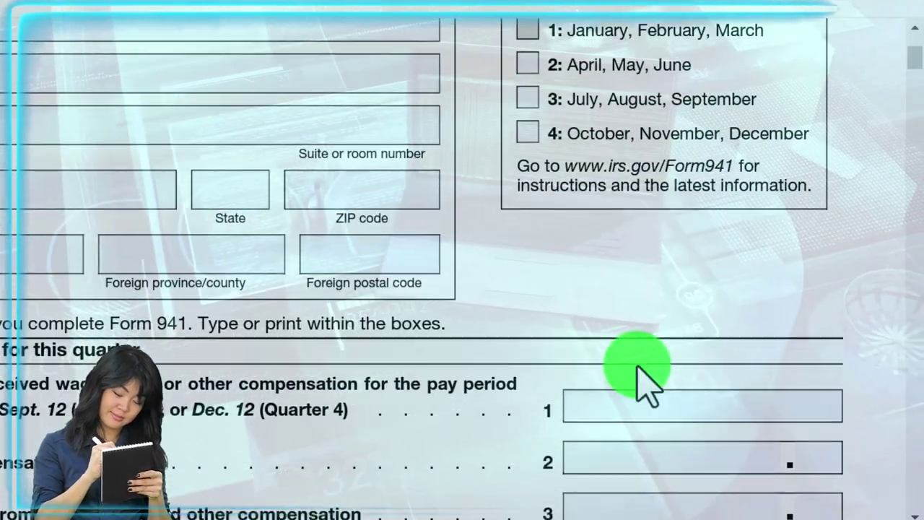
pyautogui.scroll(-3, 642, 375)
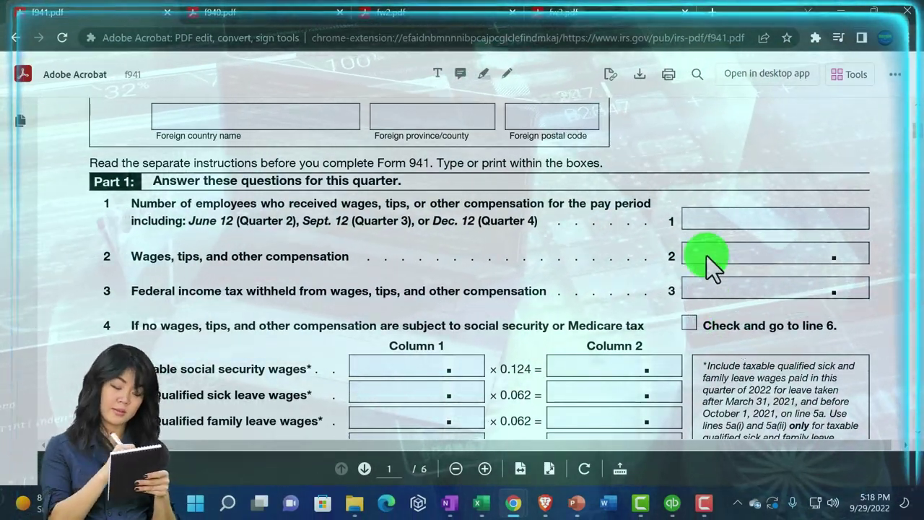
# Step: Examine the Form 941 fields for employee count, wages, federal income tax withheld and taxable social security wages on lines 1 to 5a
pyautogui.click(694, 214)
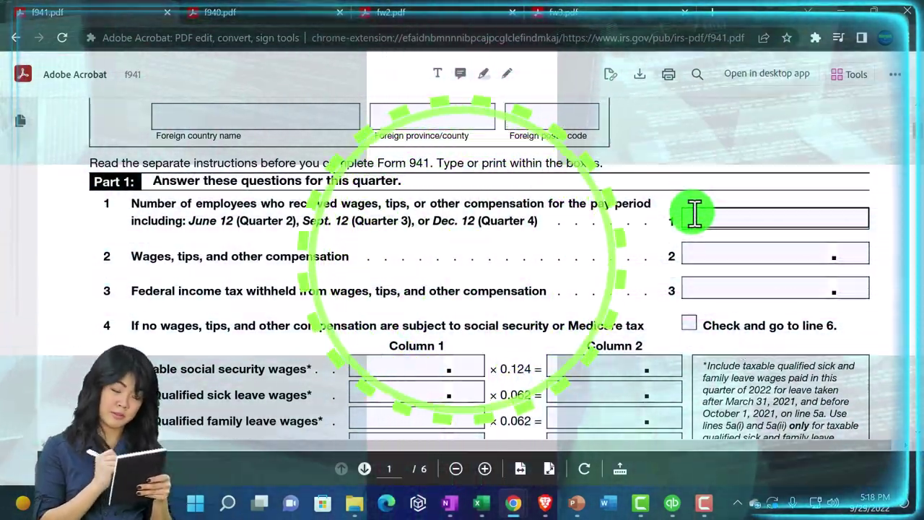
pyautogui.click(696, 245)
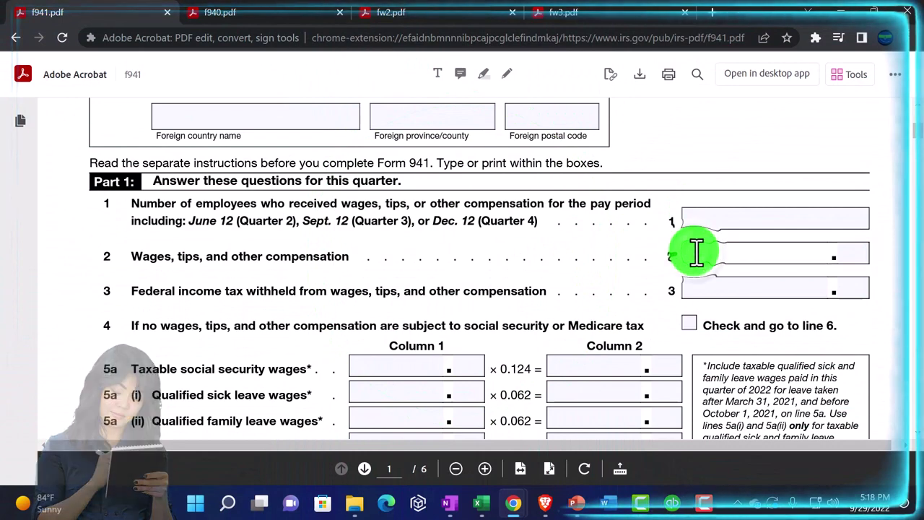
pyautogui.scroll(-2, 697, 251)
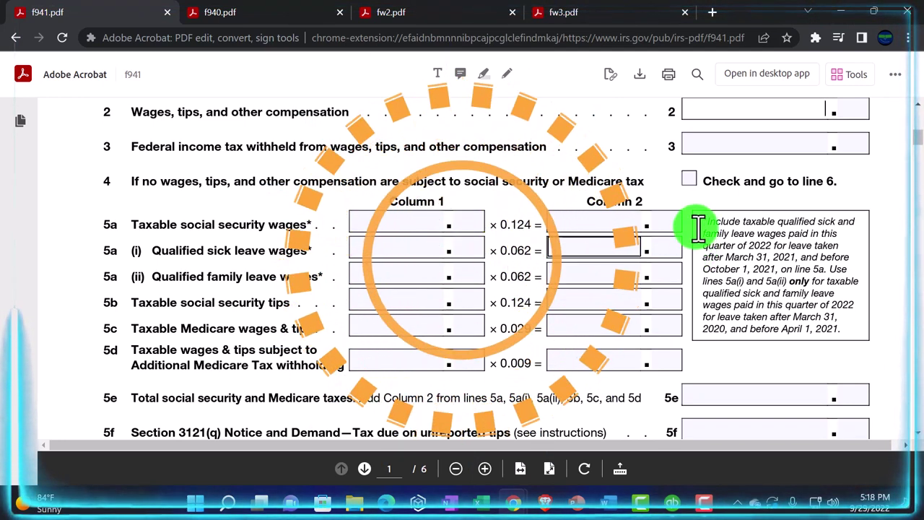
pyautogui.click(704, 142)
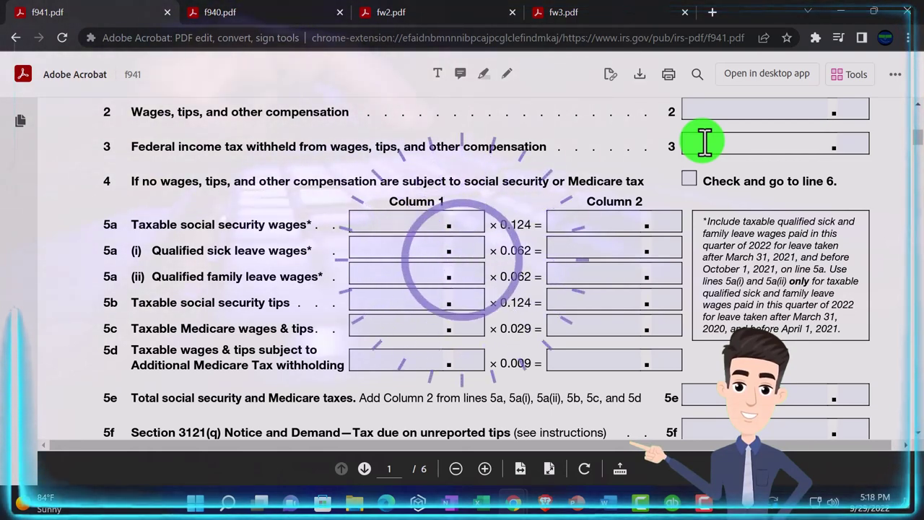
pyautogui.click(412, 225)
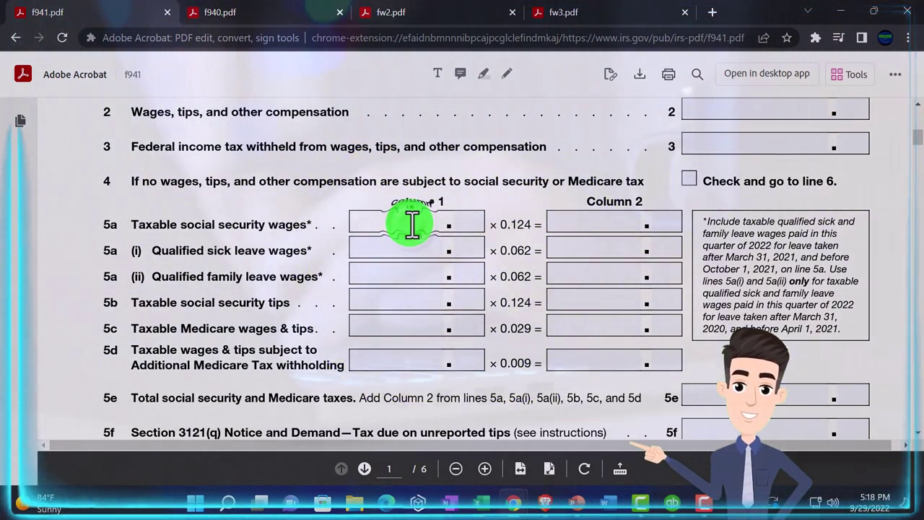
pyautogui.press('Tab')
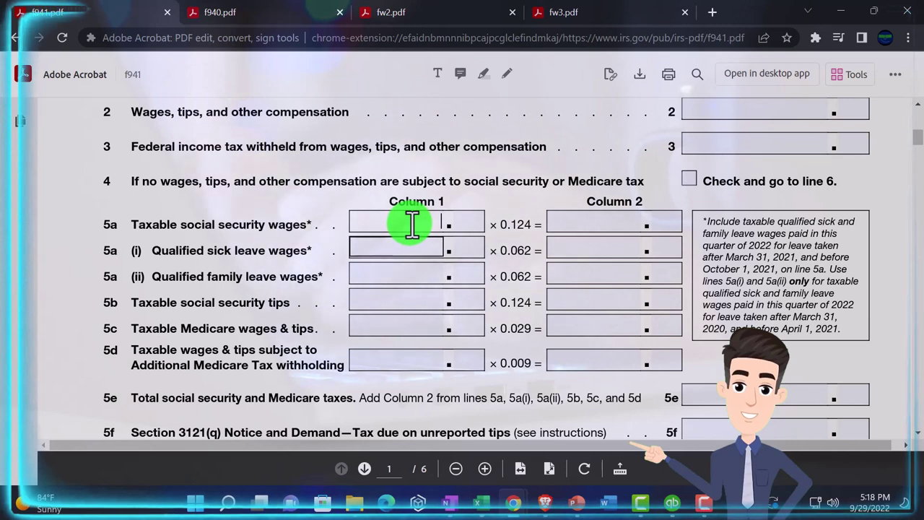
pyautogui.click(510, 236)
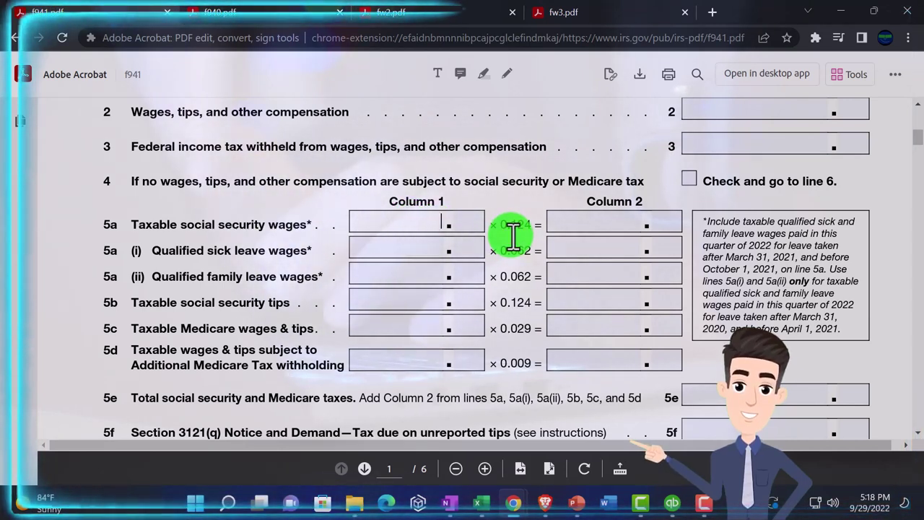
# Step: Open Calculator, keep it on top as a compact window, and place it over the Form 941 page
pyautogui.click(227, 500)
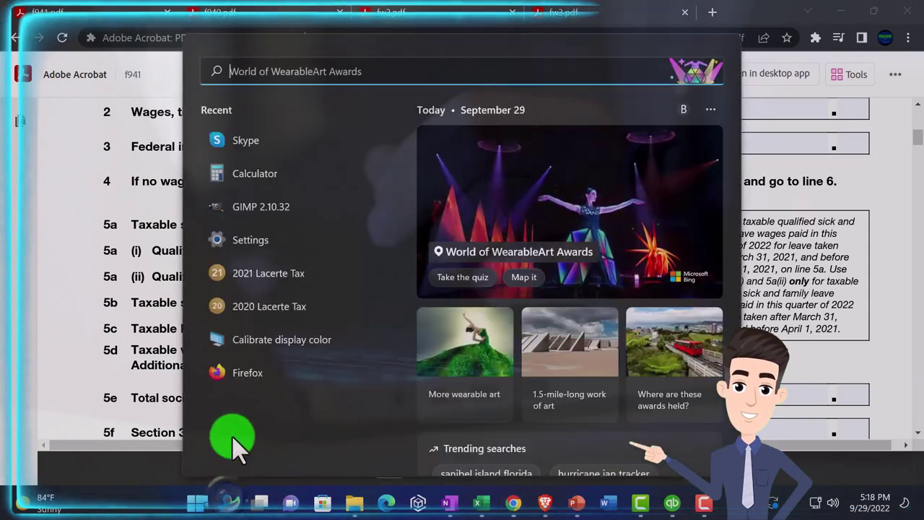
pyautogui.click(258, 180)
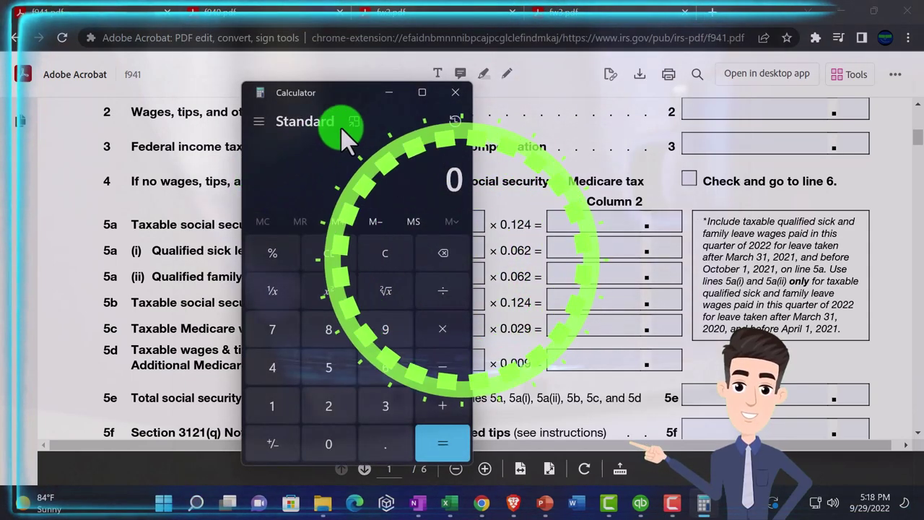
pyautogui.click(353, 123)
pyautogui.moveTo(832, 22); pyautogui.dragTo(740, 105)
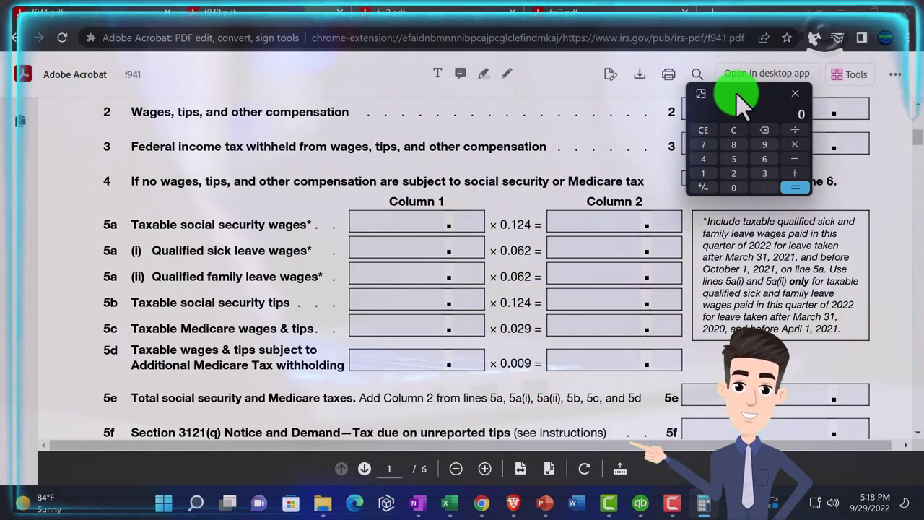
pyautogui.click(450, 503)
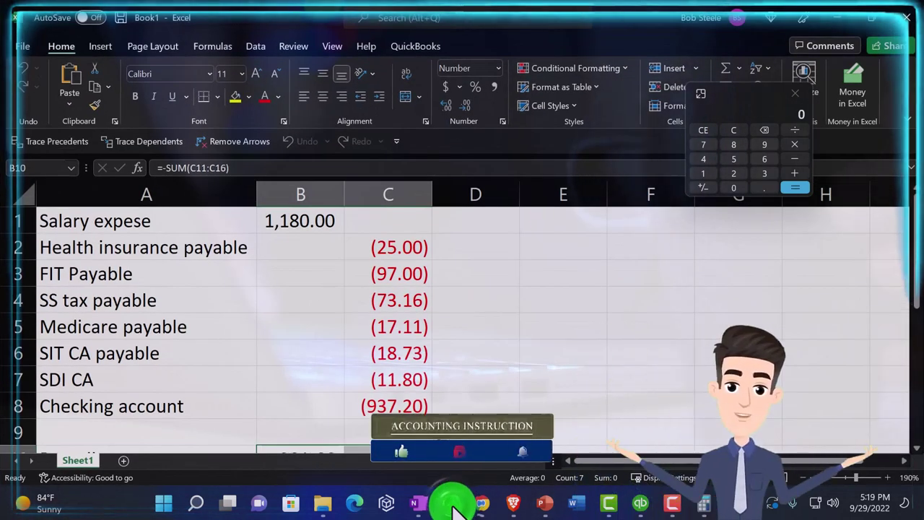
pyautogui.click(453, 503)
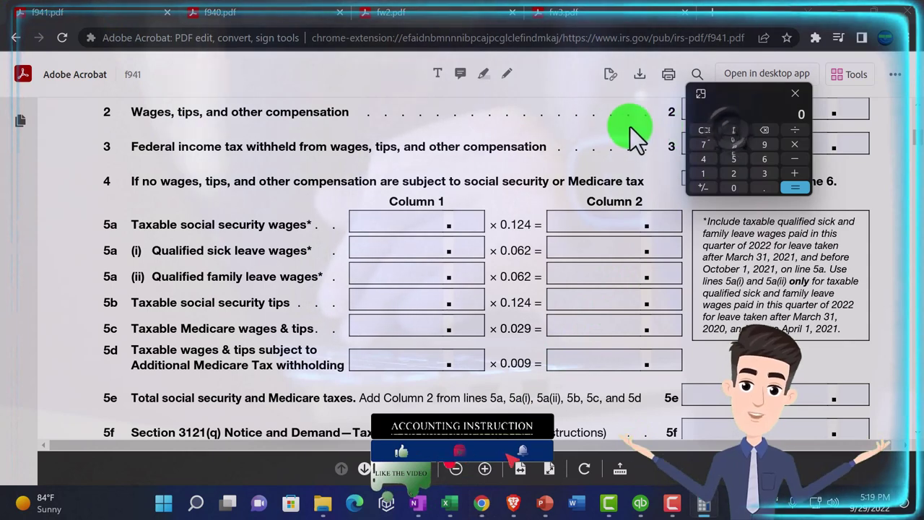
# Step: Calculate 0.062 × 2 to get the combined employee and employer social security rate
pyautogui.write('0.062')
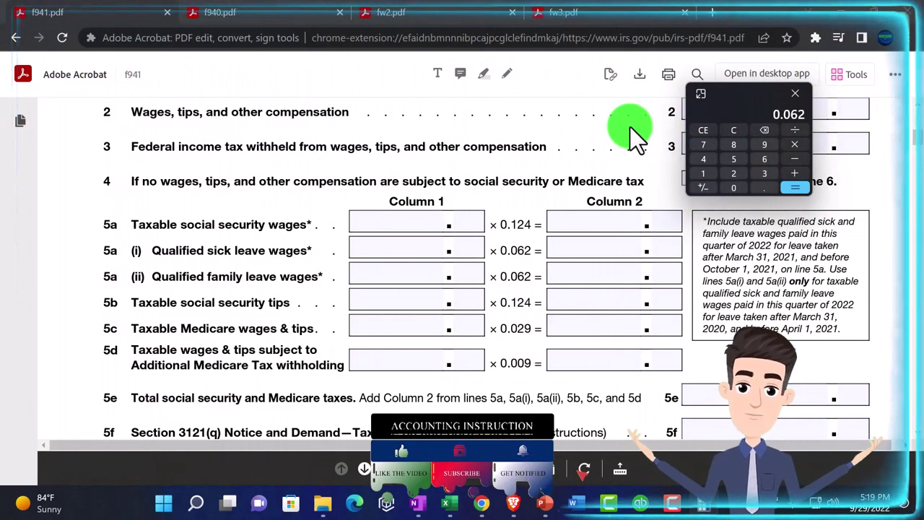
pyautogui.write('*2')
pyautogui.press('Return')
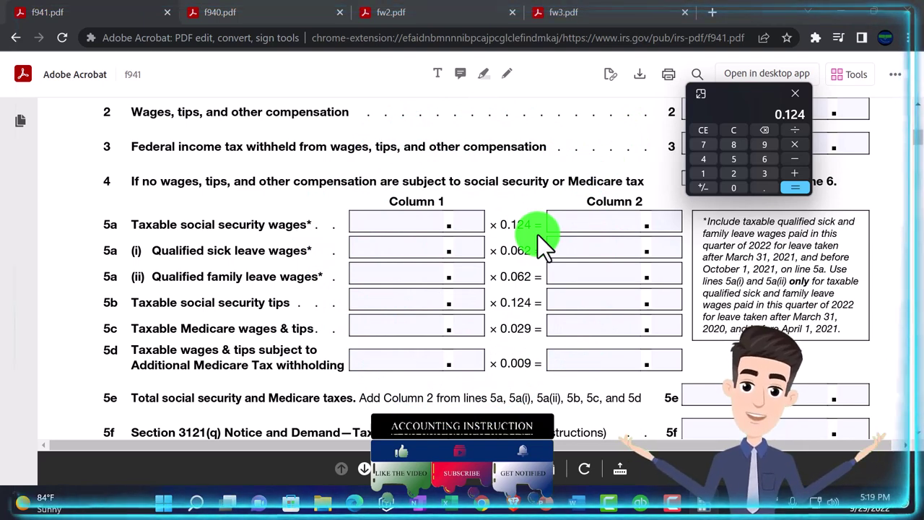
# Step: Clear the calculator and calculate 0.0145 × 2 for the combined Medicare rate
pyautogui.click(707, 128)
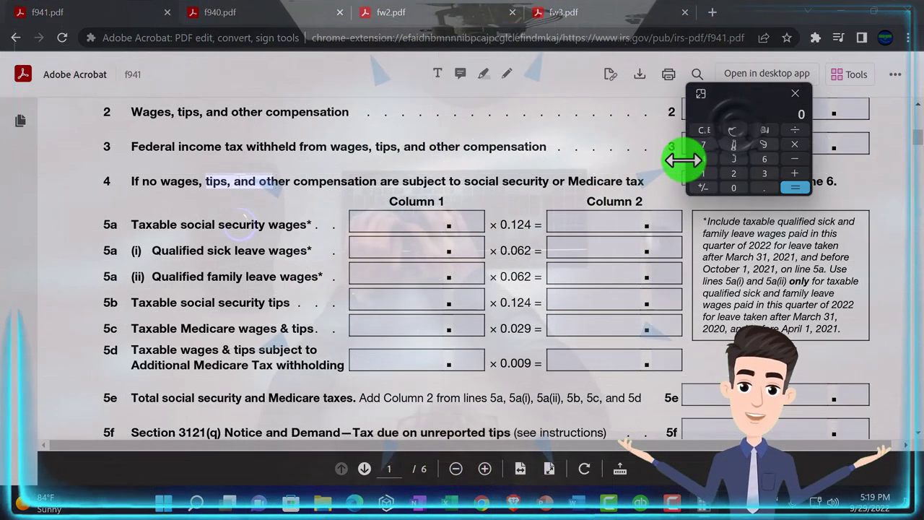
pyautogui.write('1')
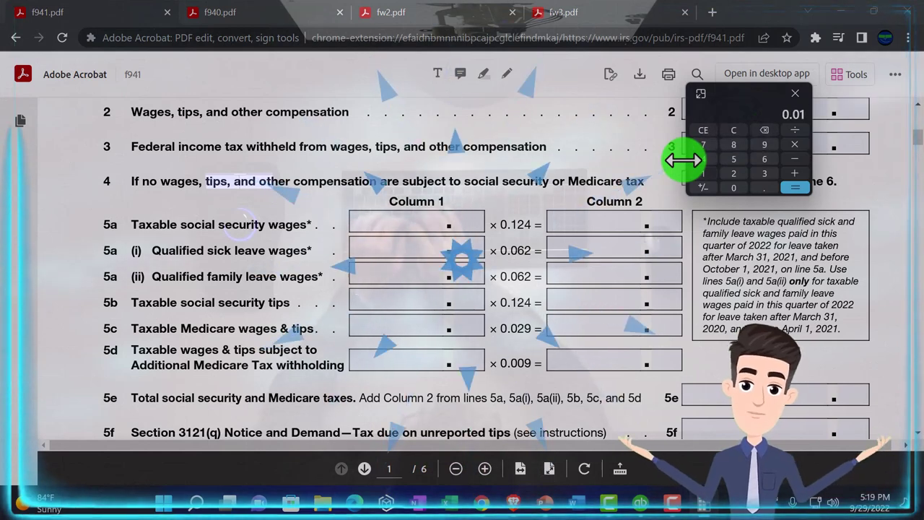
pyautogui.write('45*2=')
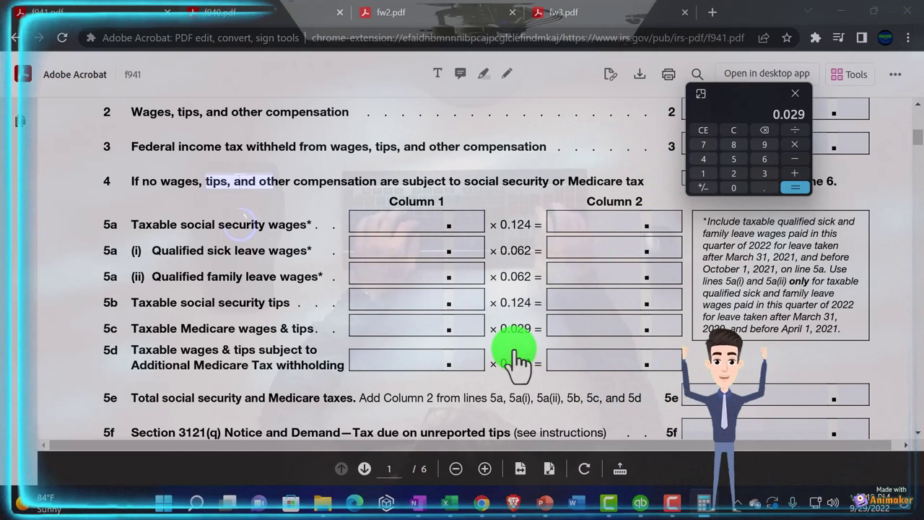
# Step: Move the calculator off the form and examine the total tax, adjustment and credit lines 5e to 11c of Form 941
pyautogui.moveTo(712, 84); pyautogui.dragTo(923, 85)
pyautogui.scroll(-2, 756, 273)
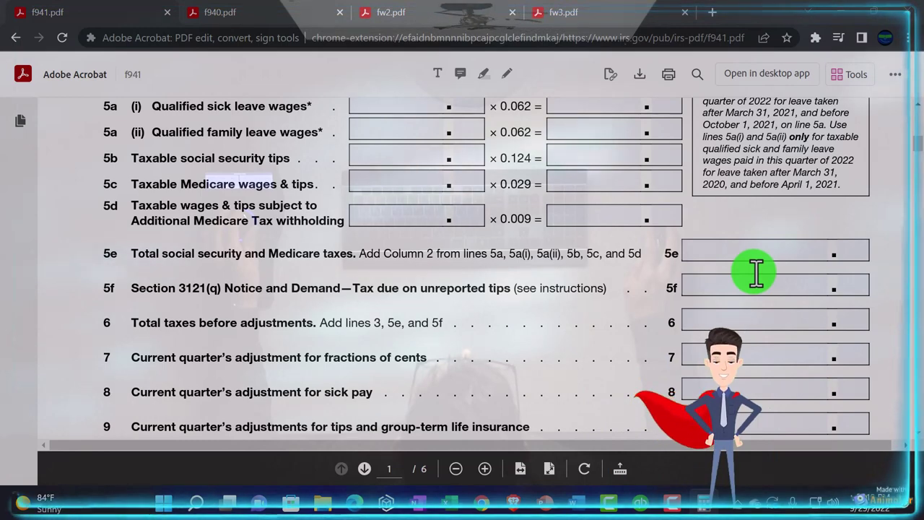
pyautogui.scroll(-1, 755, 273)
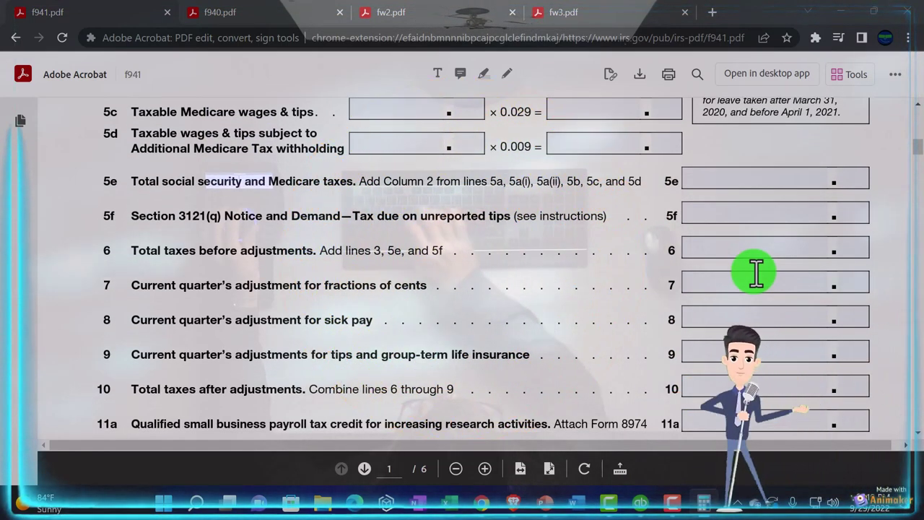
pyautogui.scroll(-1, 756, 273)
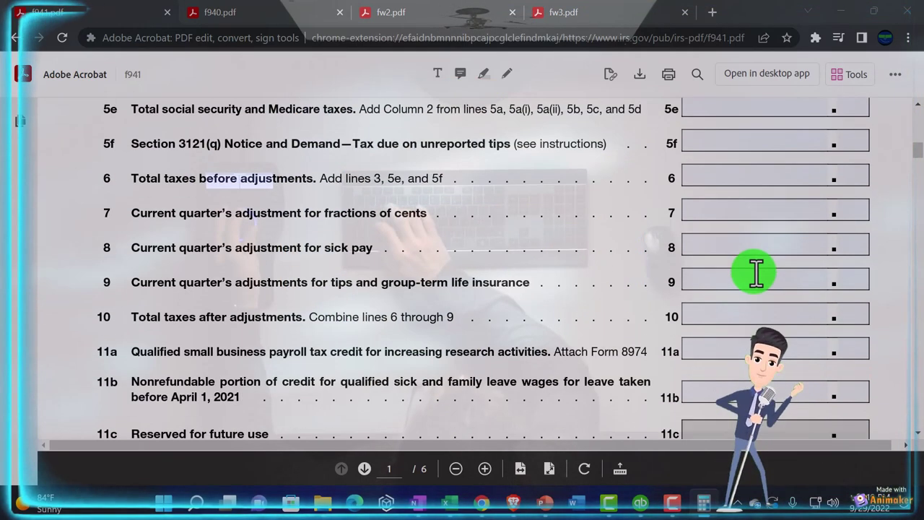
pyautogui.scroll(-1, 756, 273)
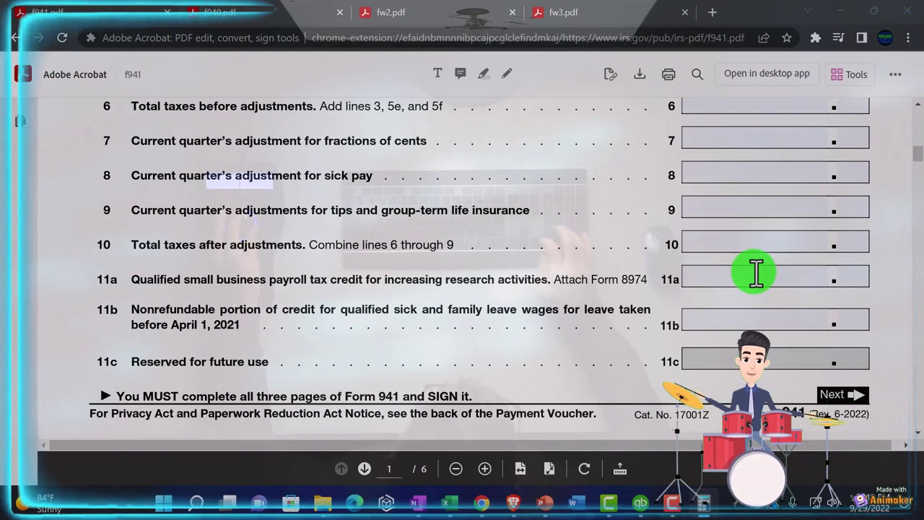
pyautogui.scroll(-1, 756, 272)
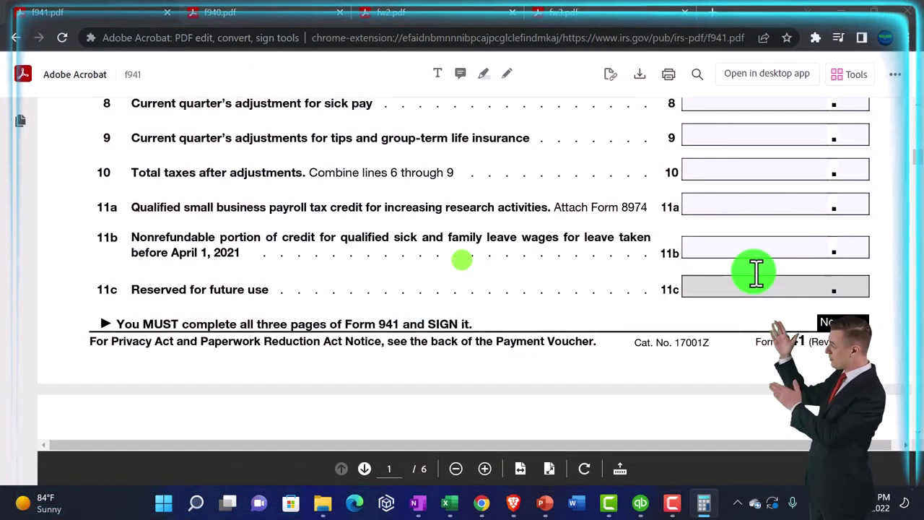
# Step: Examine Form 941 lines 11d to 28, including deposits, the Part 2 monthly tax liability schedule and the Part 3 business questions
pyautogui.scroll(-5, 756, 272)
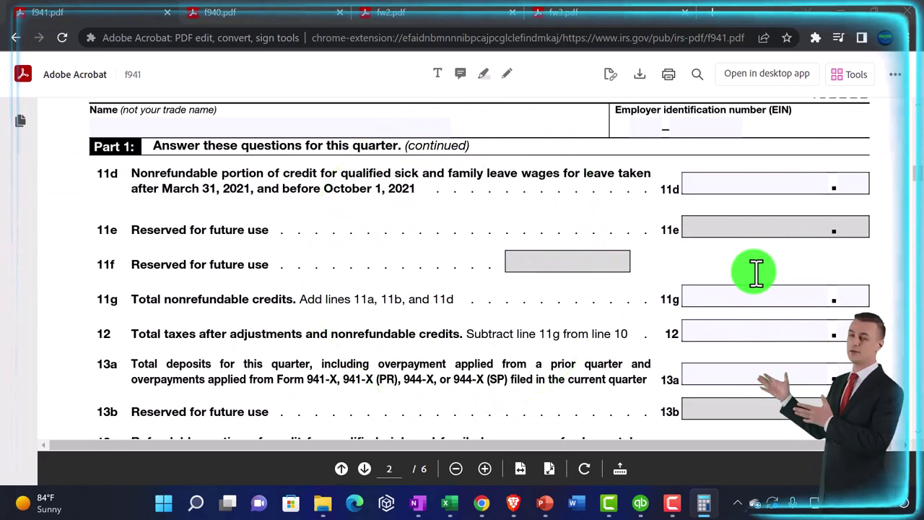
pyautogui.scroll(-4, 755, 272)
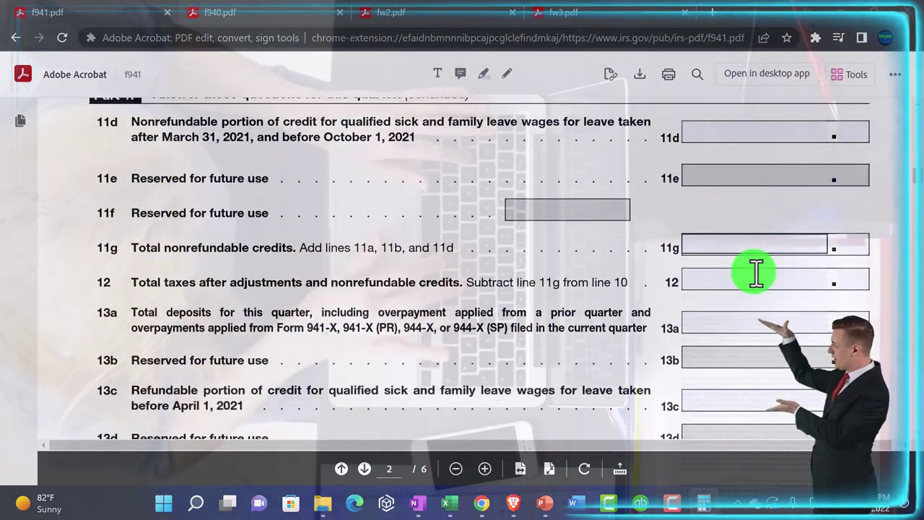
pyautogui.scroll(-5, 756, 272)
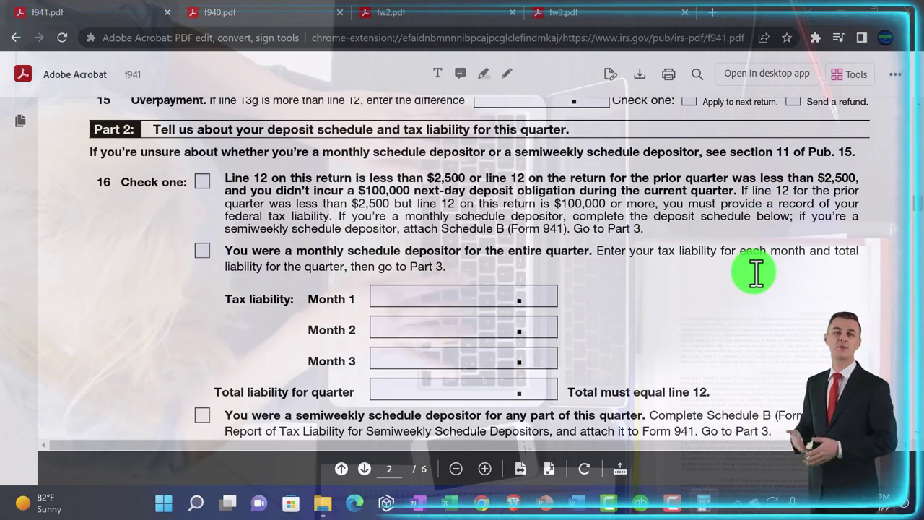
pyautogui.scroll(-2, 756, 272)
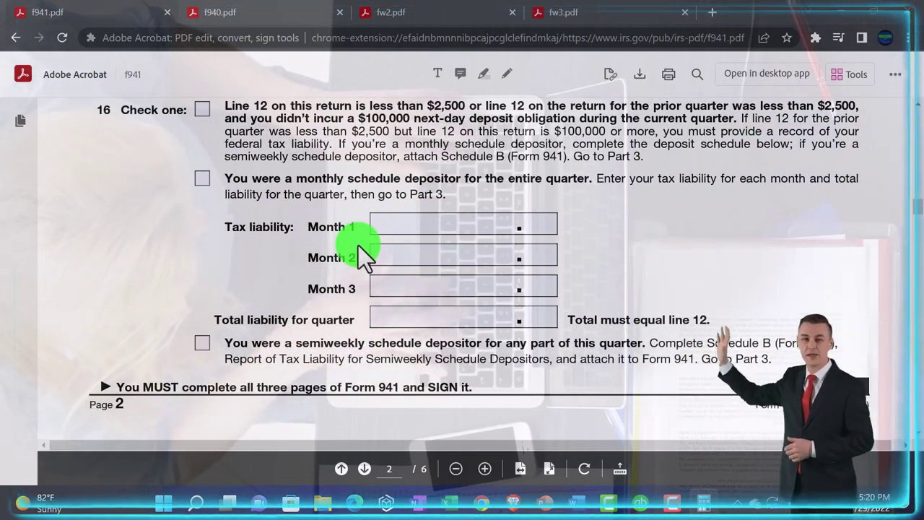
pyautogui.scroll(-10, 358, 246)
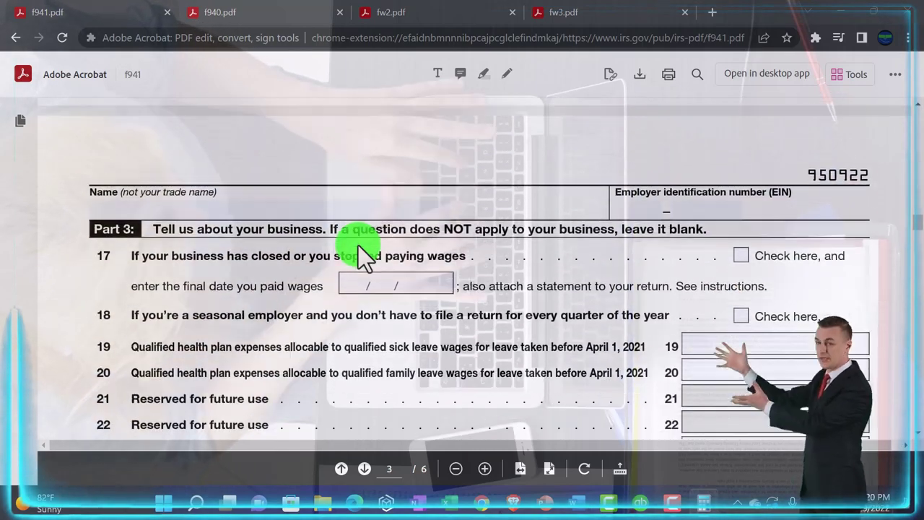
pyautogui.scroll(-3, 359, 246)
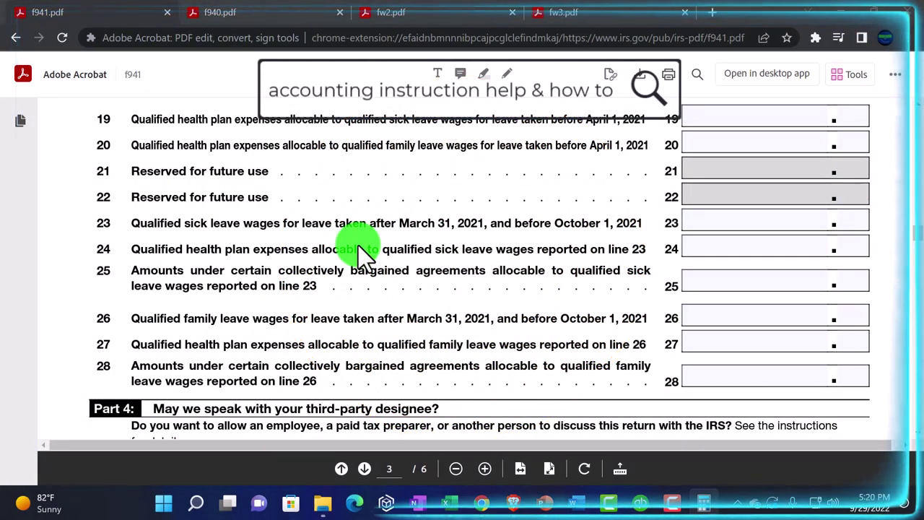
pyautogui.scroll(7, 358, 246)
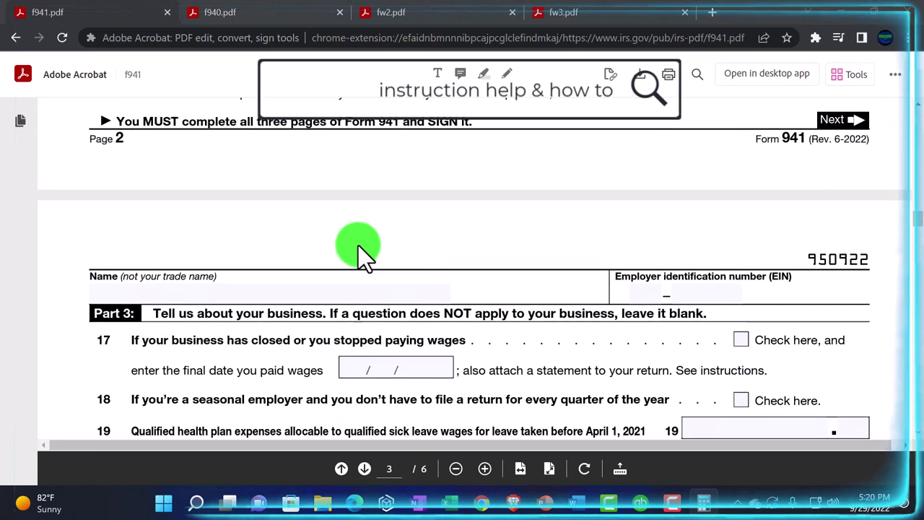
pyautogui.scroll(2, 358, 245)
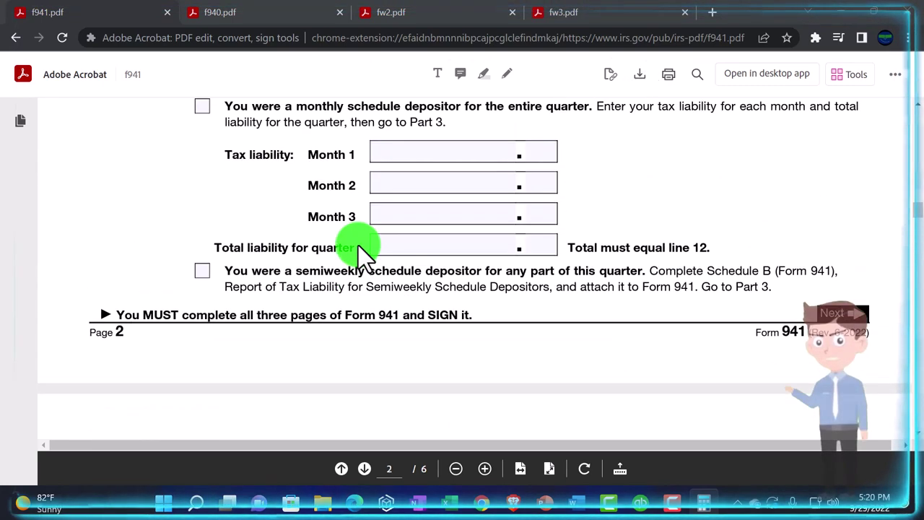
# Step: Open Form 940 at a larger zoom and examine its FUTA payment, taxable wage, tax and adjustment lines in Parts 1 to 4
pyautogui.click(249, 13)
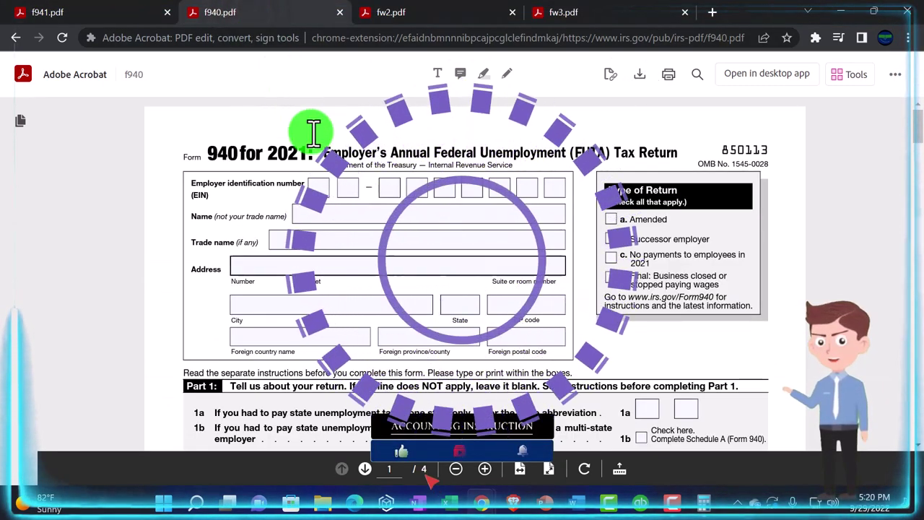
pyautogui.click(482, 469)
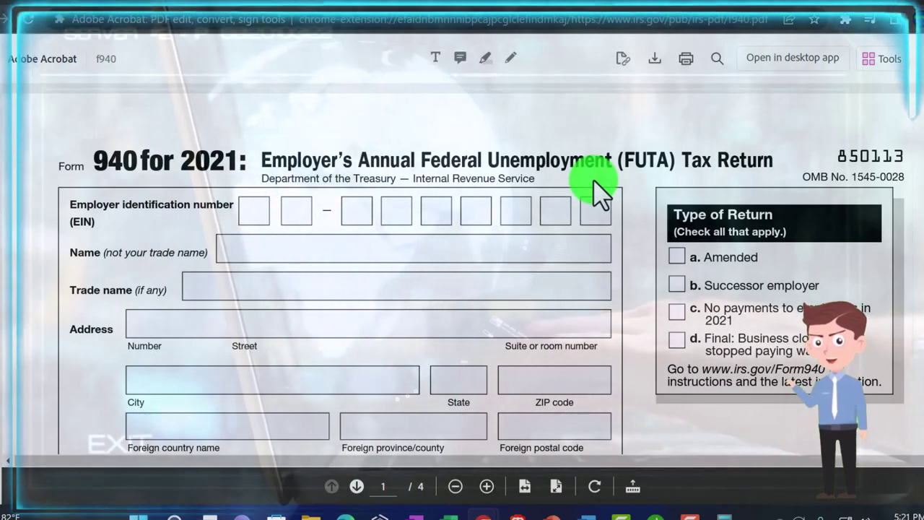
pyautogui.scroll(-3, 646, 191)
pyautogui.scroll(-2, 645, 190)
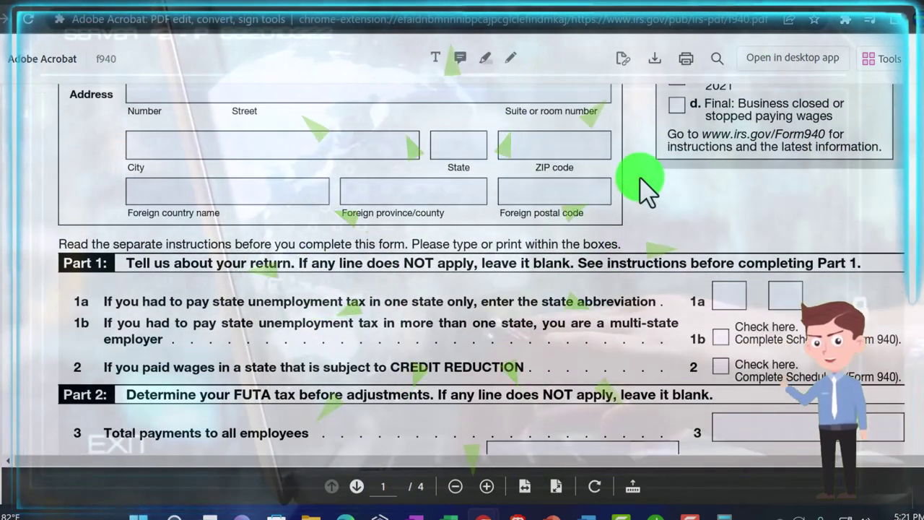
pyautogui.scroll(-3, 646, 189)
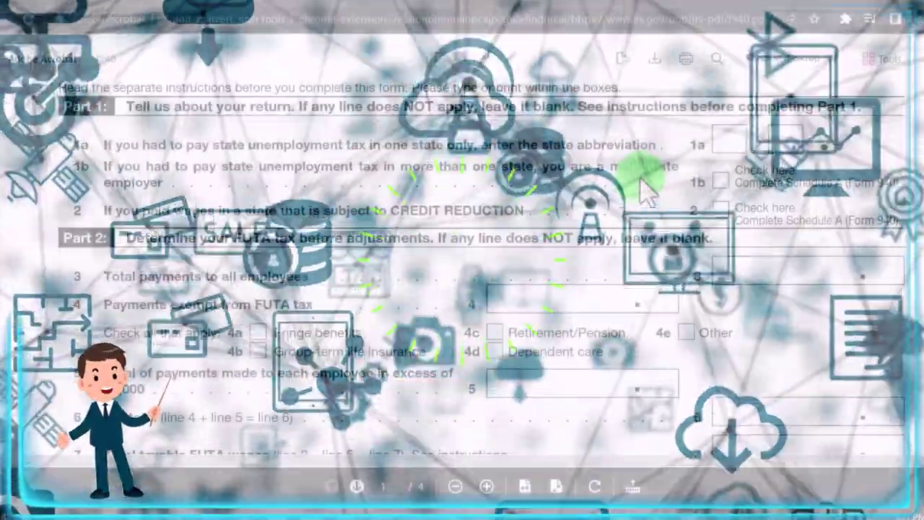
pyautogui.scroll(-5, 644, 186)
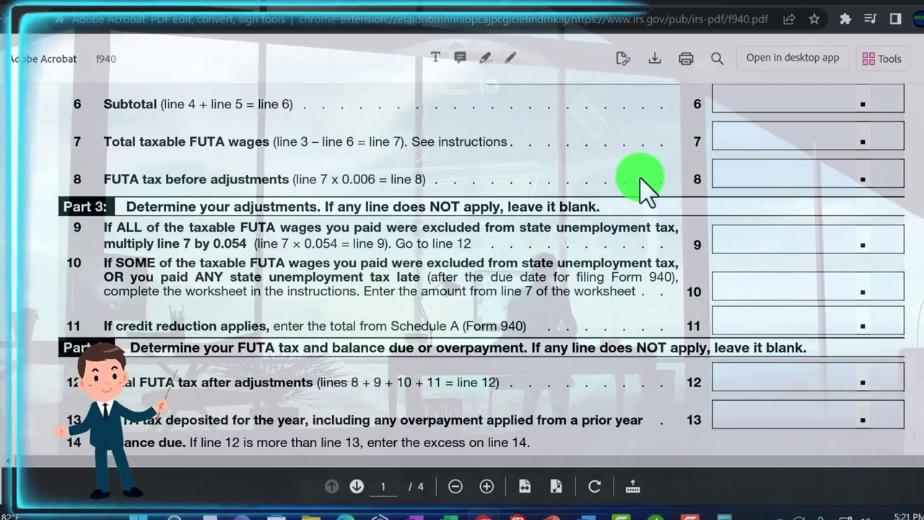
pyautogui.scroll(2, 645, 186)
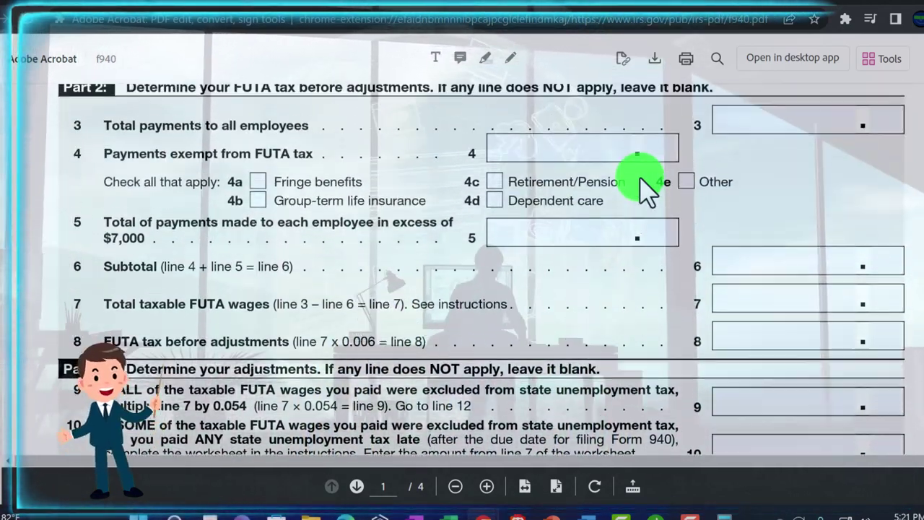
pyautogui.scroll(4, 645, 186)
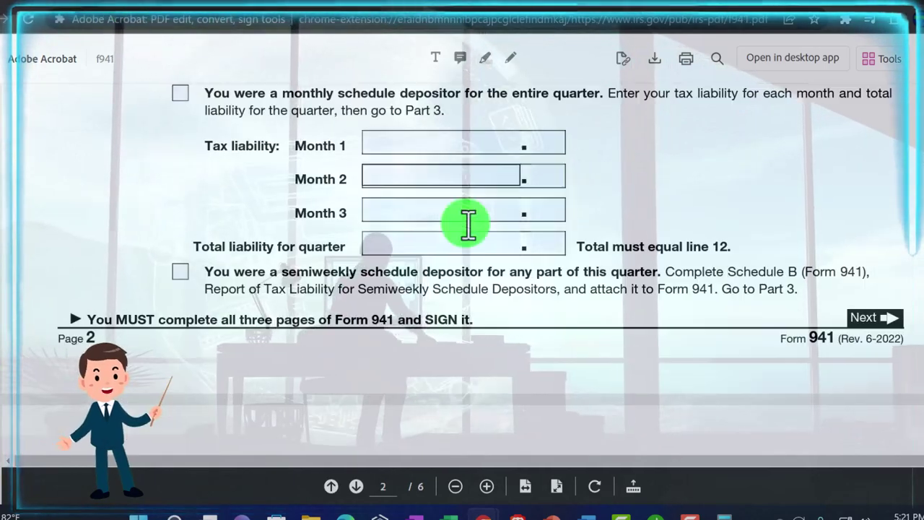
# Step: Compare the first pages of the quarterly Form 941 and annual Form 940 with Forms W-2 and W-3
pyautogui.scroll(15, 512, 262)
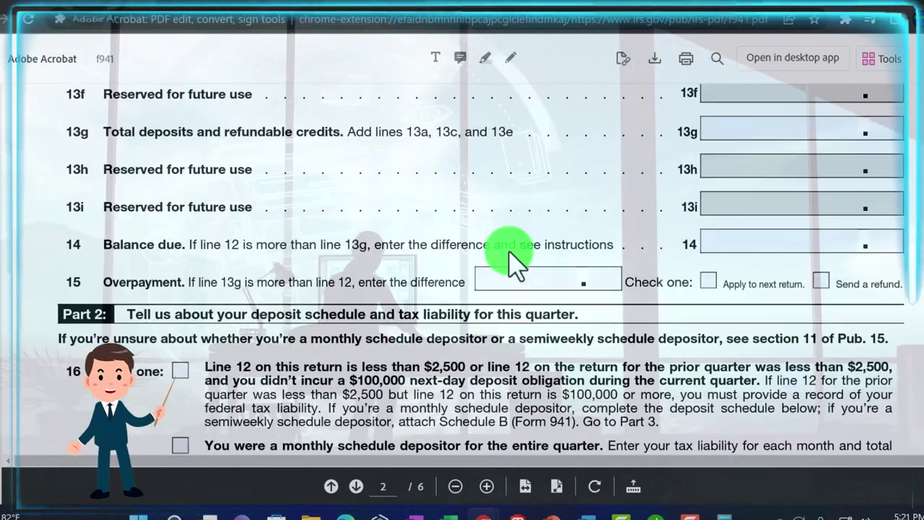
pyautogui.scroll(1, 511, 253)
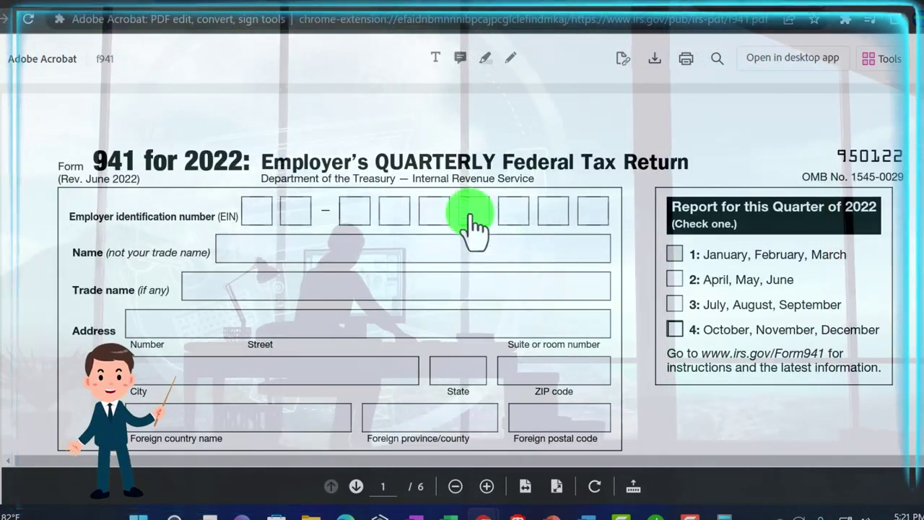
pyautogui.click(244, 6)
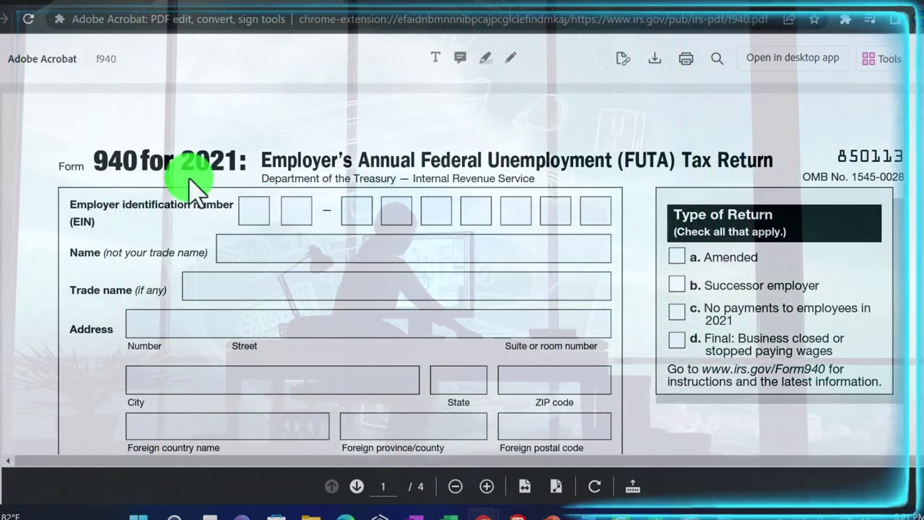
pyautogui.click(409, 5)
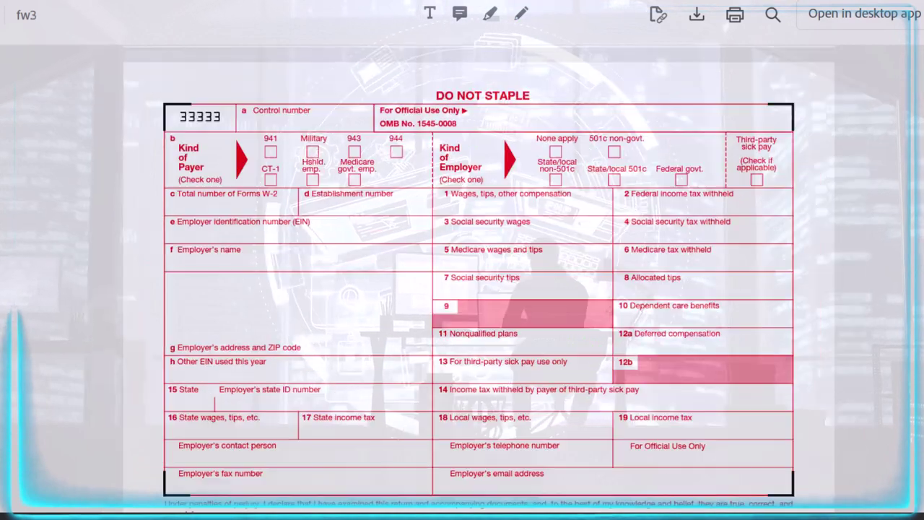
# Step: In QuickBooks, review the payroll liabilities on the Balance Sheet and the 62700 Payroll Expenses accounts on the 2024 Profit & Loss report
pyautogui.scroll(-3, 533, 215)
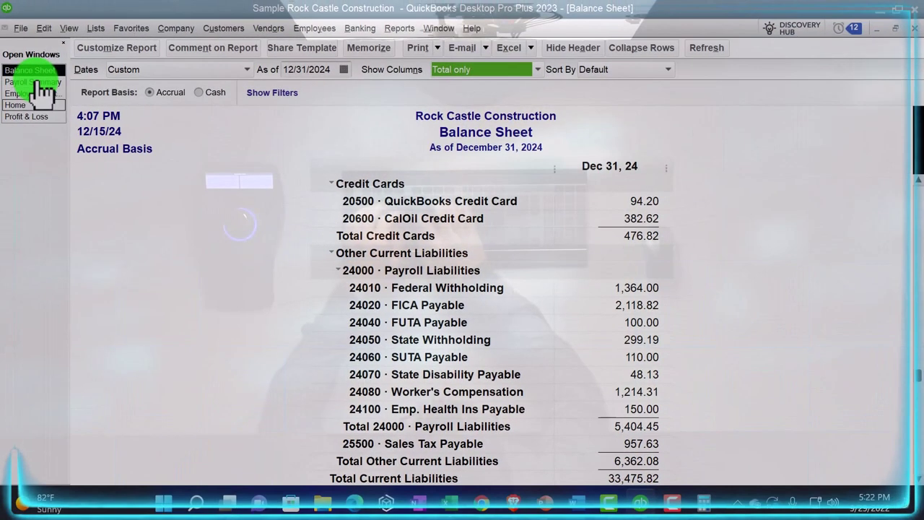
pyautogui.click(29, 116)
pyautogui.scroll(-4, 320, 289)
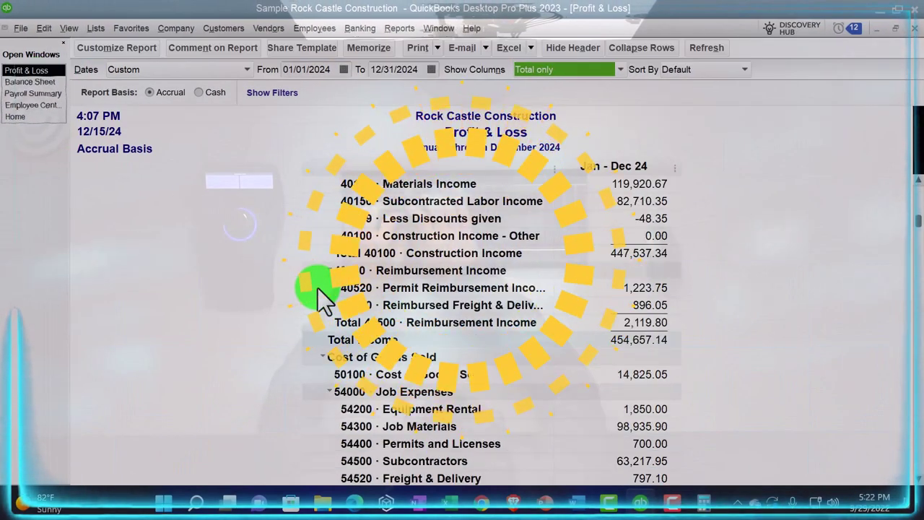
pyautogui.scroll(-3, 318, 289)
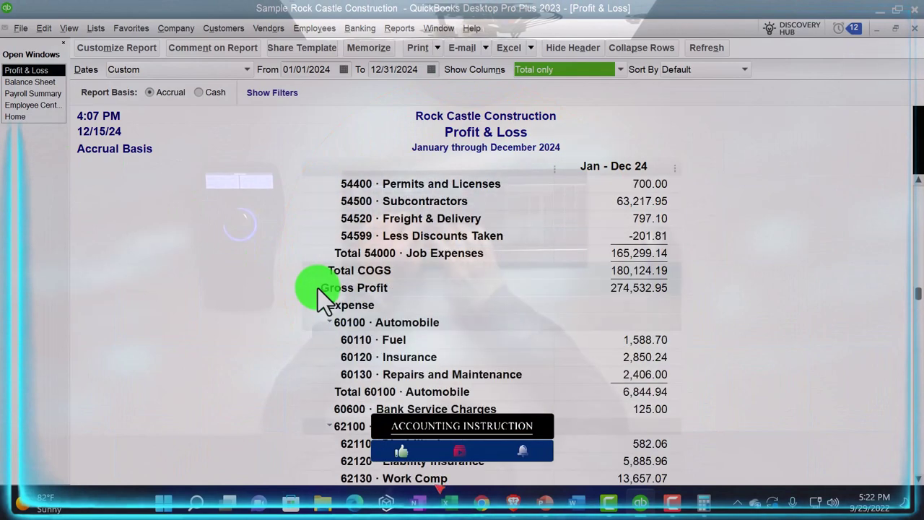
pyautogui.scroll(-2, 318, 288)
pyautogui.scroll(-1, 318, 288)
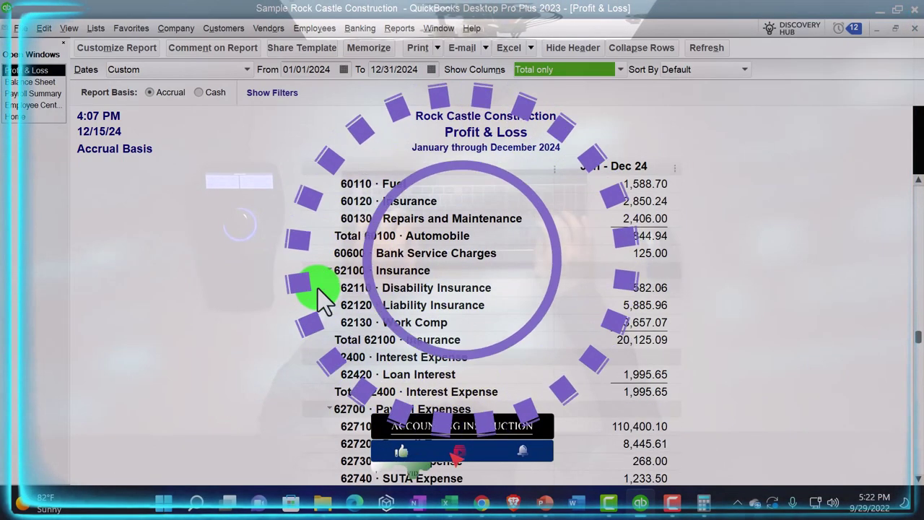
pyautogui.scroll(-1, 317, 288)
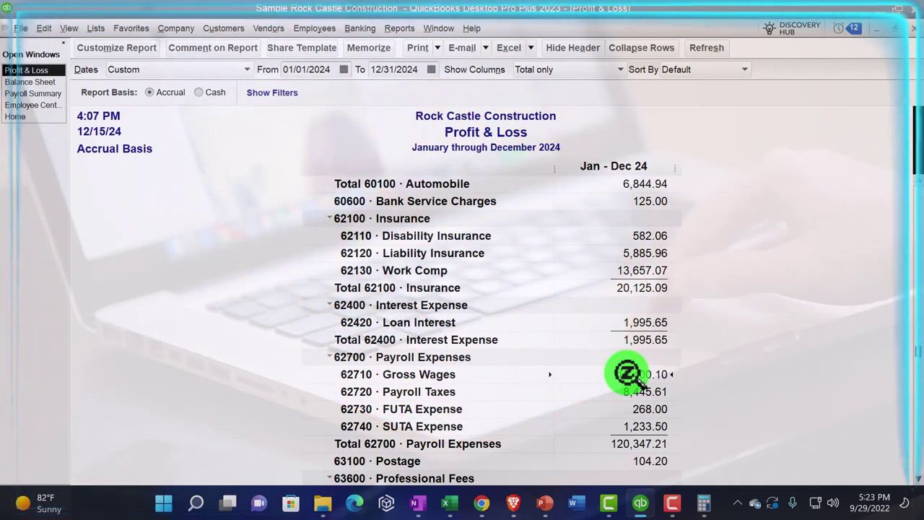
pyautogui.scroll(-1, 628, 374)
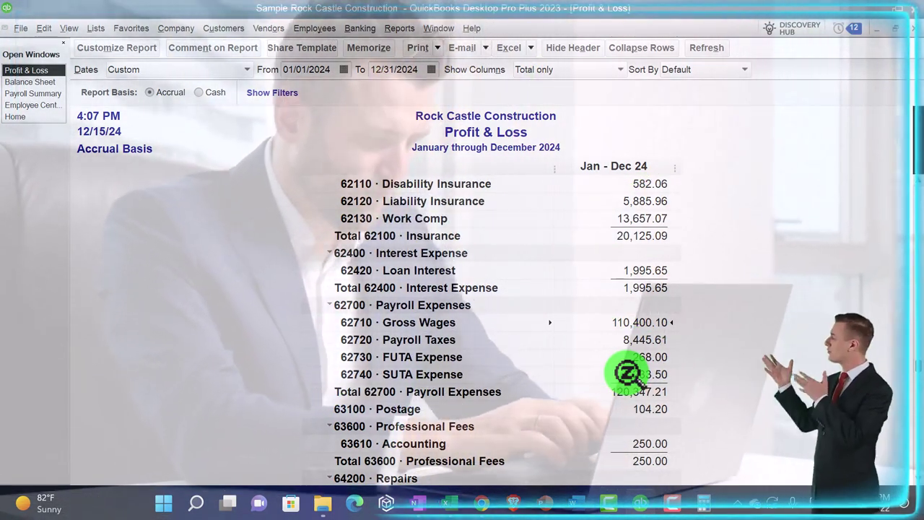
pyautogui.scroll(-1, 629, 374)
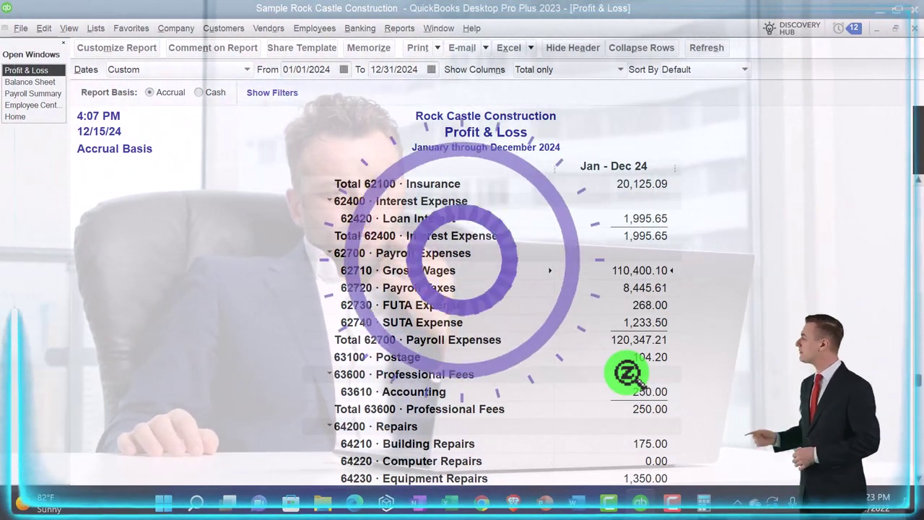
# Step: Return to the QuickBooks Home page from the Profit & Loss report
pyautogui.click(17, 117)
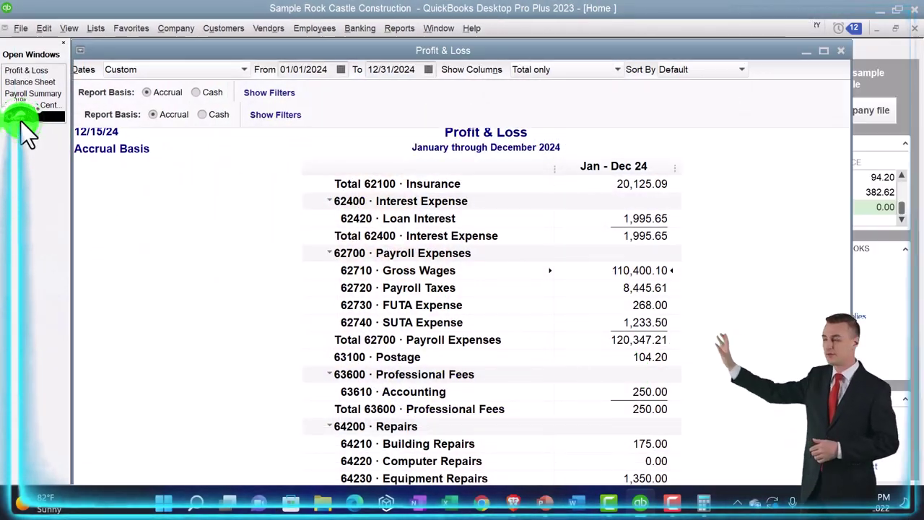